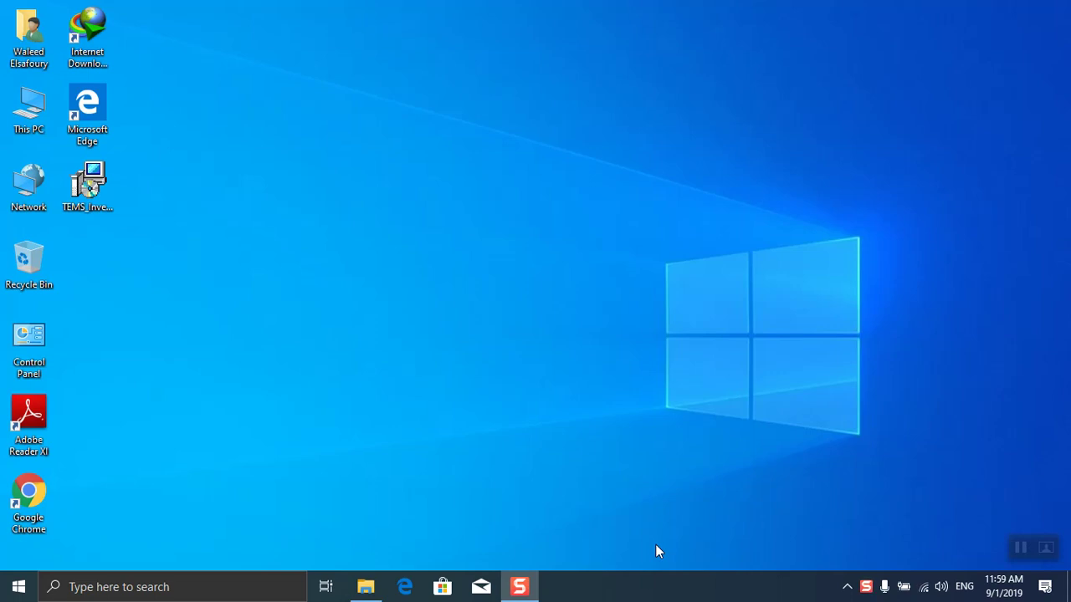
Step: Try to run the TEMS Investigation installer from the desktop and dismiss the installer message
{"action": "left_click", "coordinate": [97, 200]}
{"action": "double_click", "coordinate": [98, 200]}
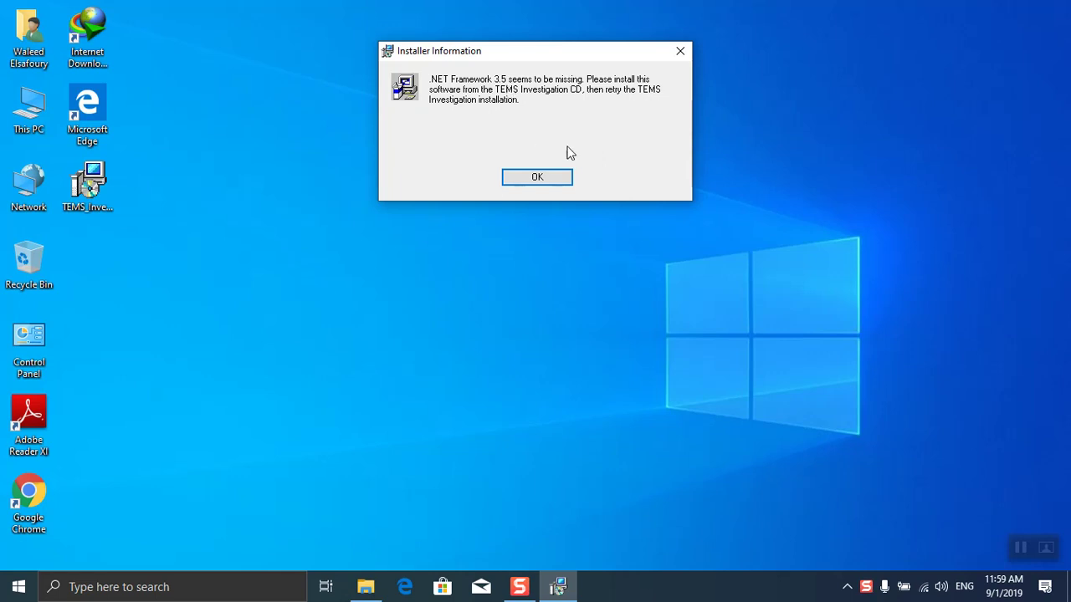
{"action": "left_click", "coordinate": [552, 174]}
{"action": "left_click", "coordinate": [606, 159]}
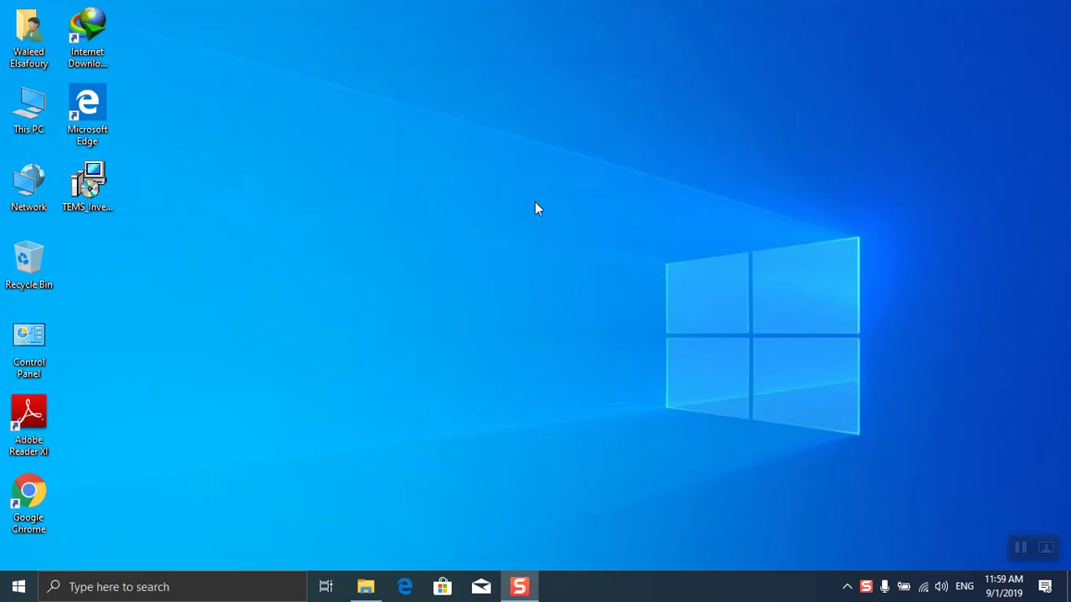
Step: Open the Windows features settings through the Control Panel's list of installed programs
{"action": "double_click", "coordinate": [29, 361]}
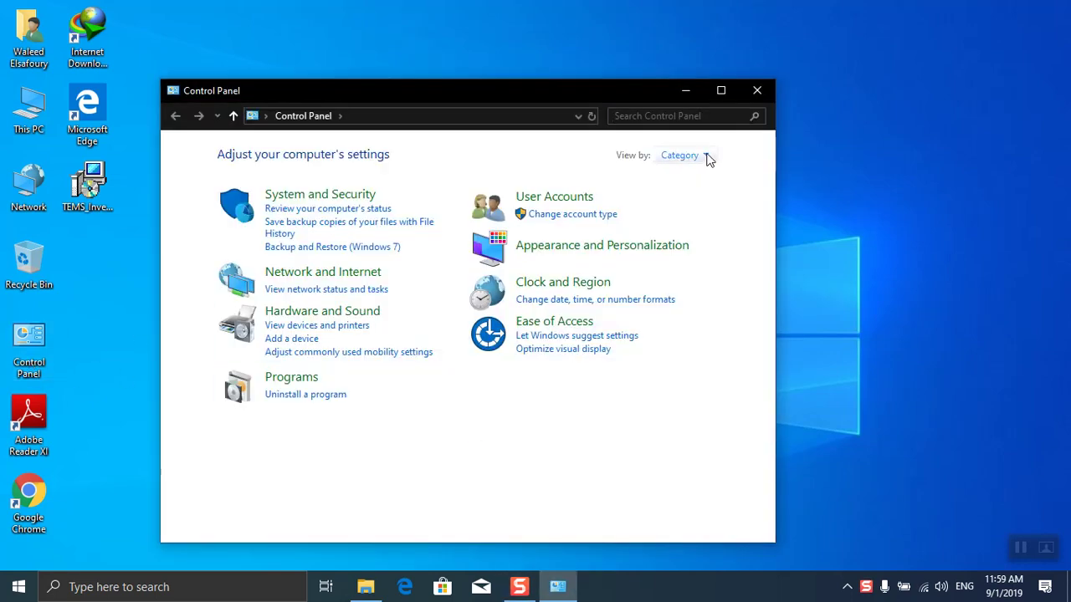
{"action": "left_click", "coordinate": [721, 91]}
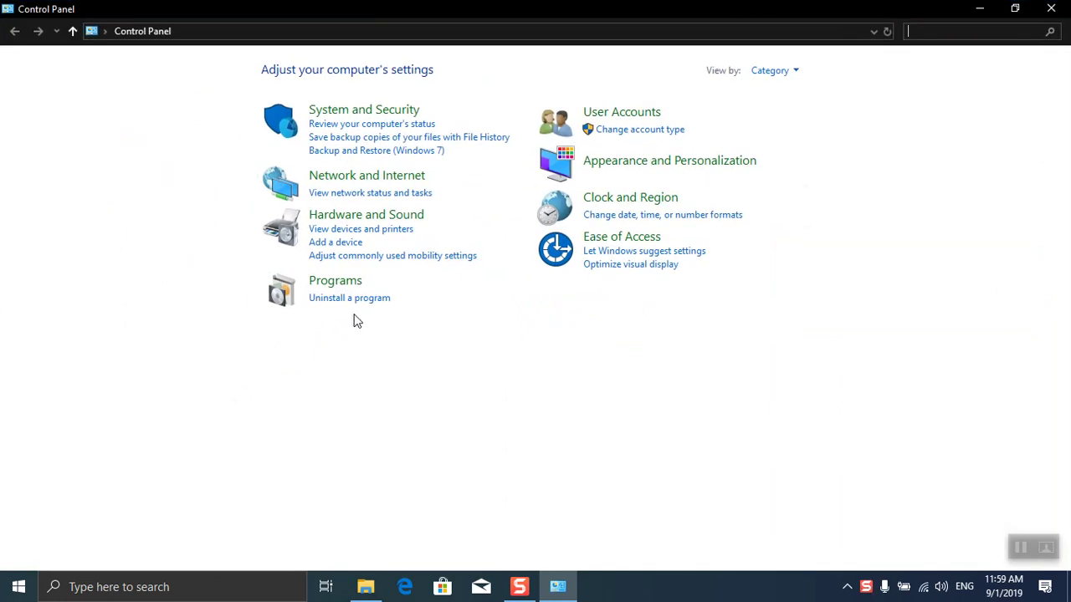
{"action": "left_click", "coordinate": [341, 301]}
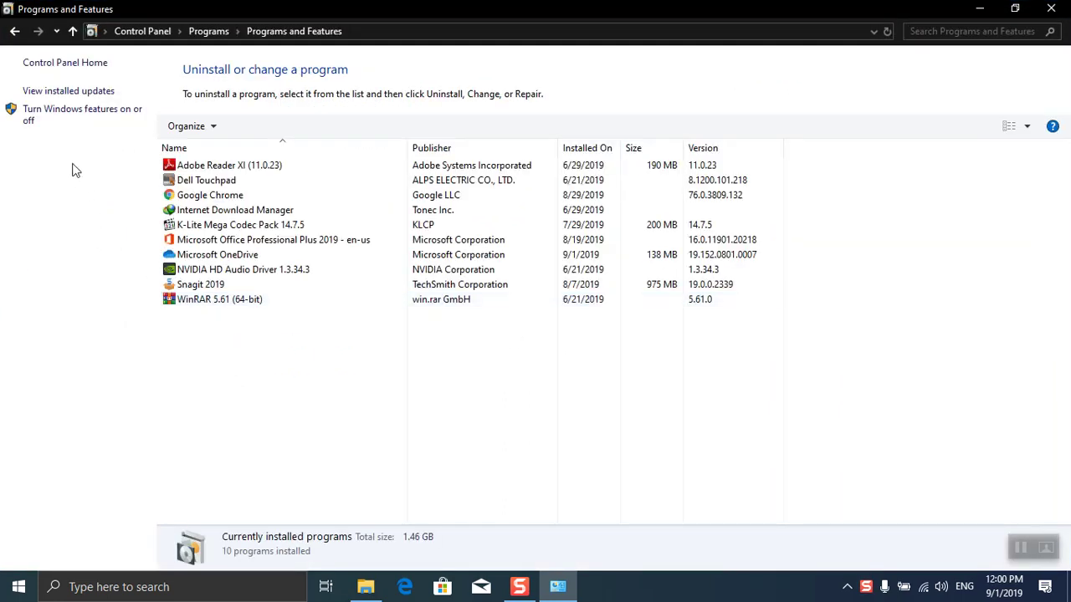
{"action": "left_click", "coordinate": [66, 119]}
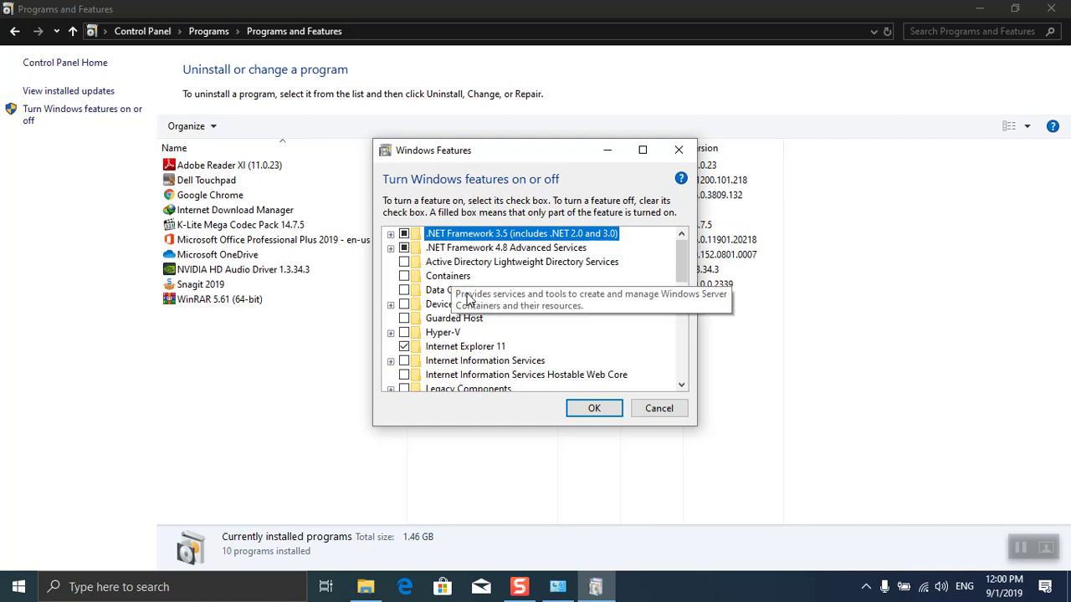
Step: Turn on .NET Framework 3.5, letting Windows Update download the required files, and close the Control Panel when finished
{"action": "left_click", "coordinate": [594, 409]}
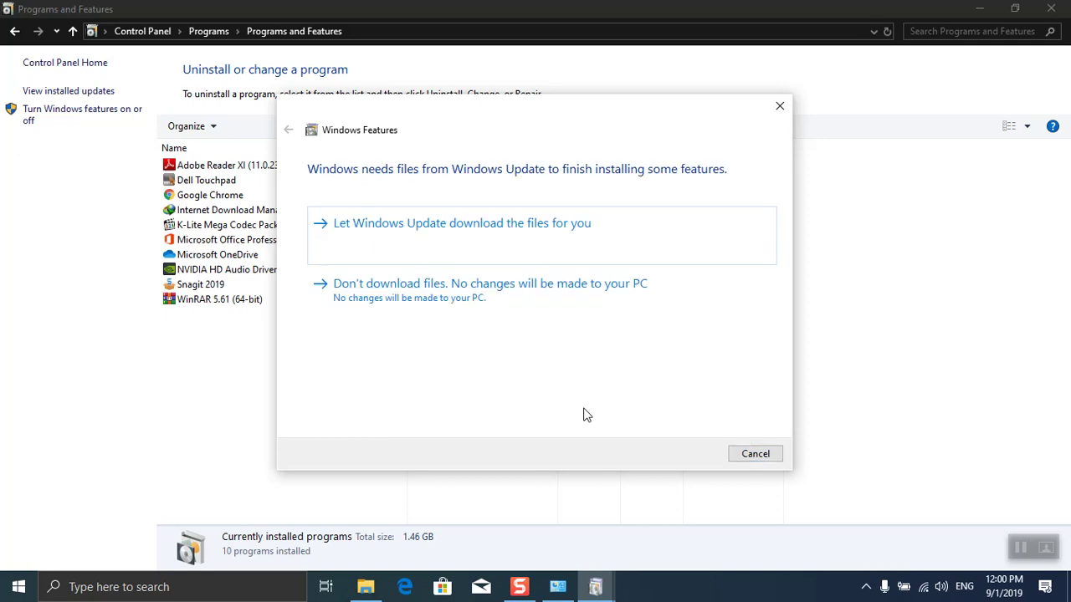
{"action": "left_click", "coordinate": [525, 243]}
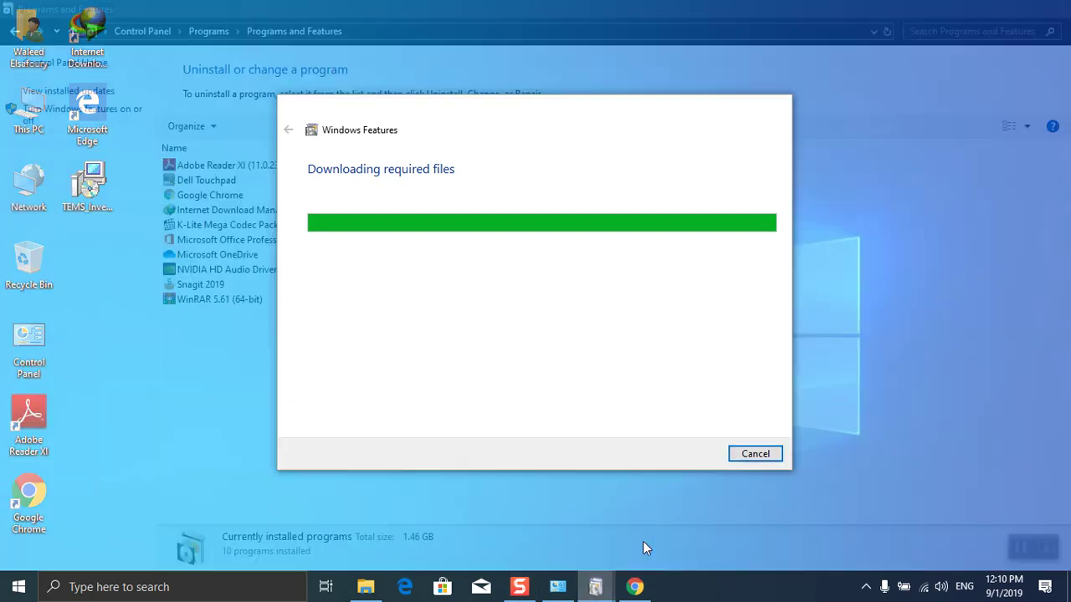
{"action": "left_click", "coordinate": [642, 541]}
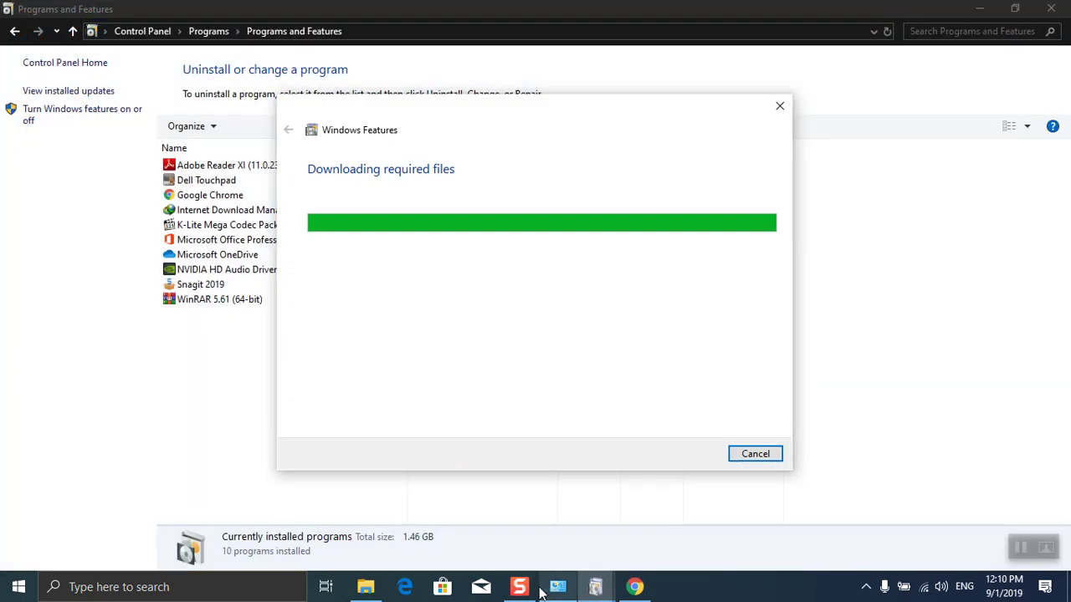
{"action": "mouse_move", "coordinate": [525, 592]}
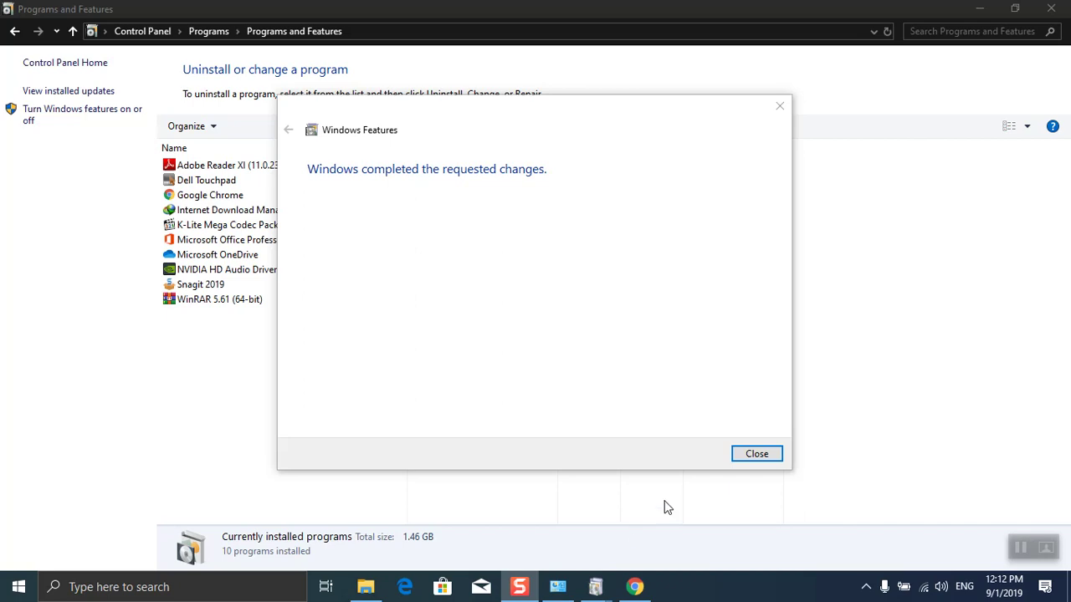
{"action": "left_click", "coordinate": [758, 452]}
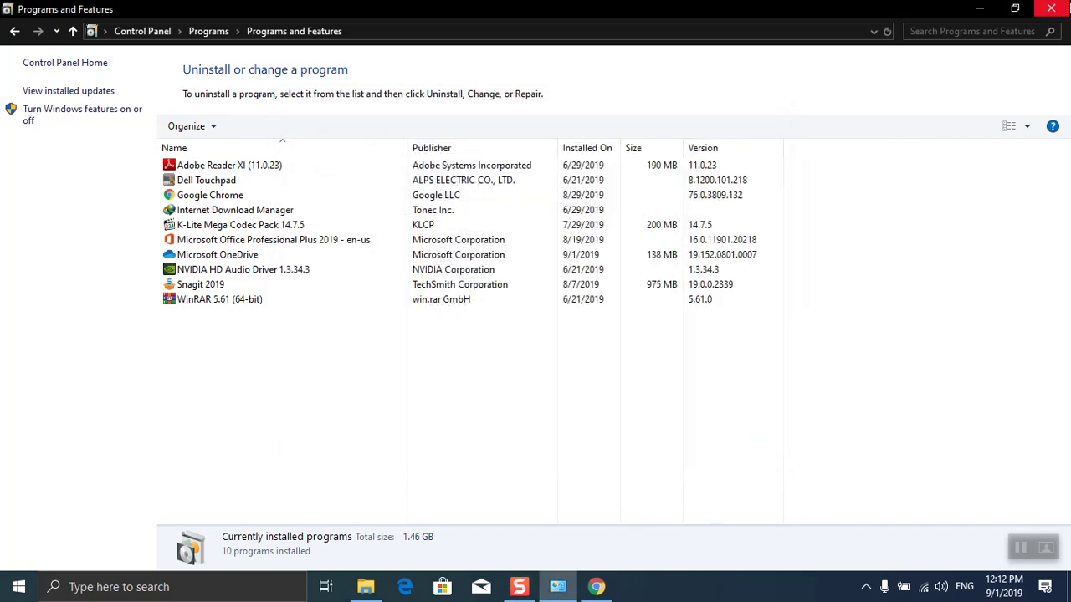
{"action": "left_click", "coordinate": [1051, 8]}
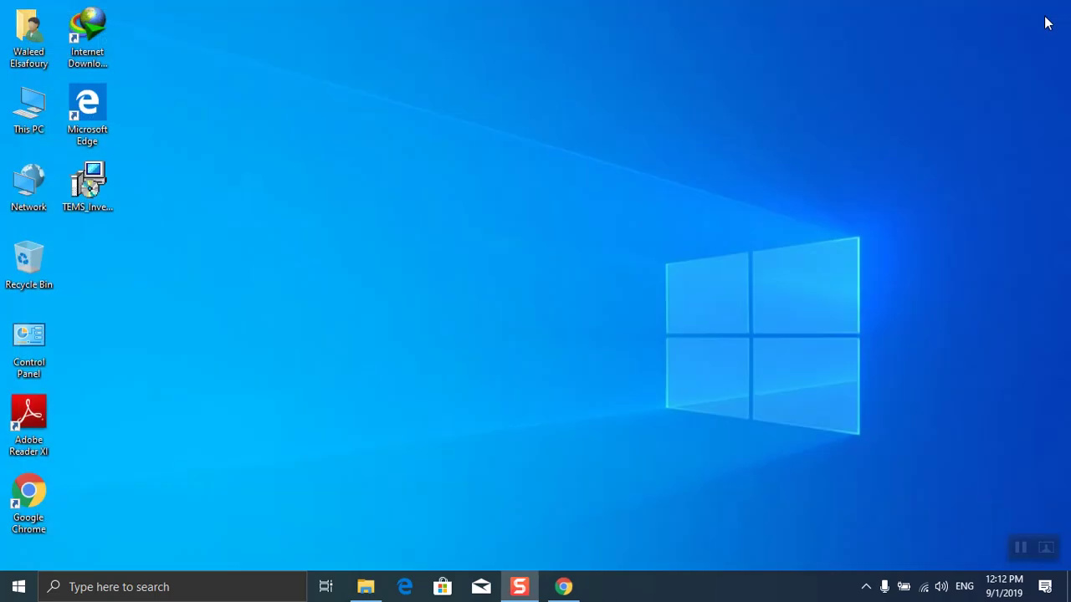
Step: Start the TEMS Investigation 10.0.4 installer again and accept its license agreement
{"action": "left_click", "coordinate": [94, 187]}
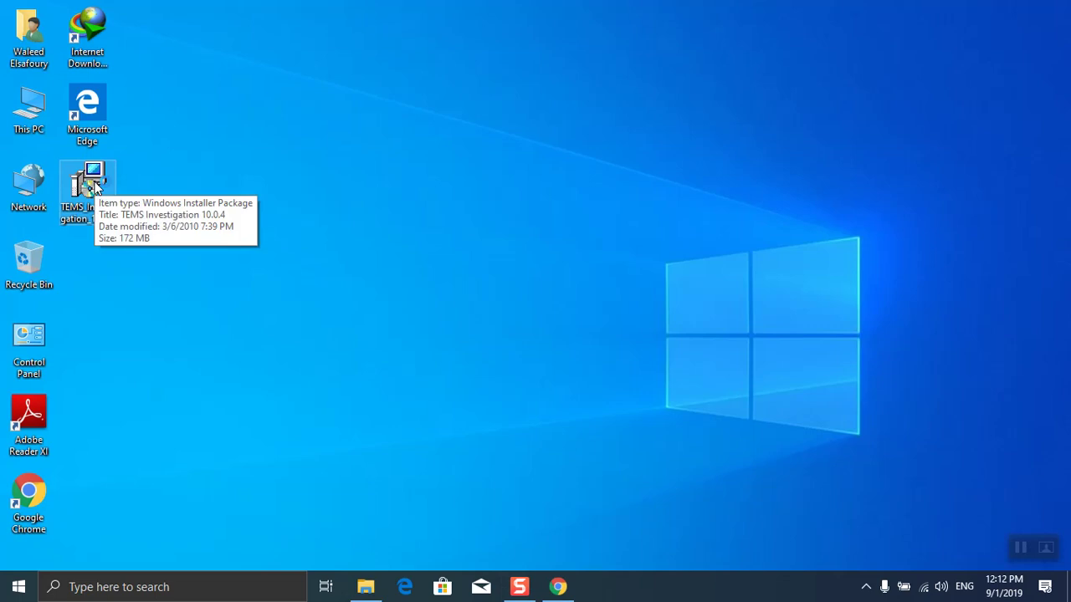
{"action": "double_click", "coordinate": [94, 187]}
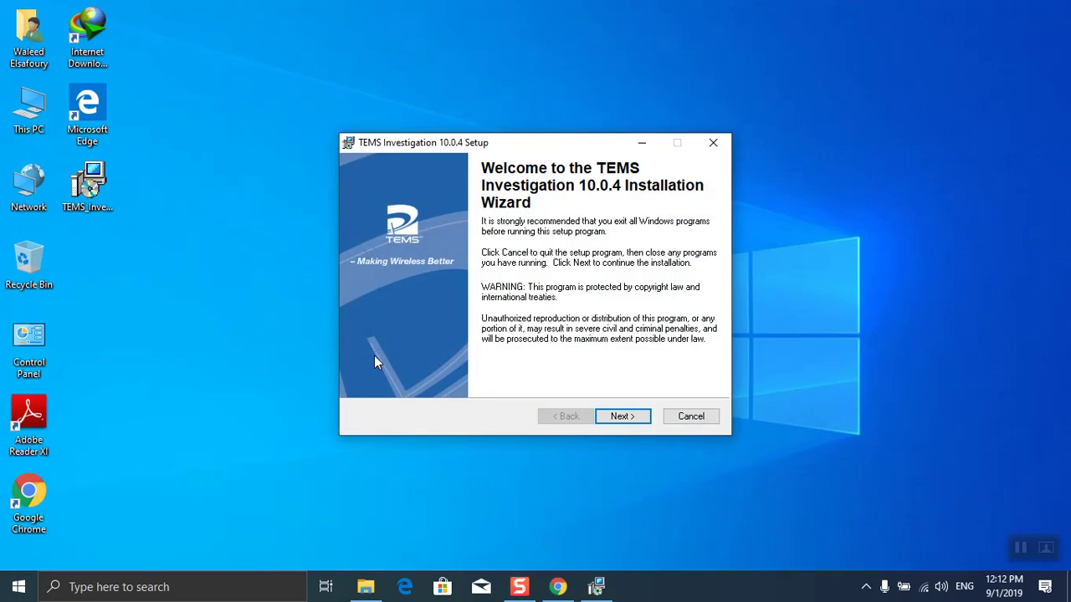
{"action": "left_click", "coordinate": [633, 425]}
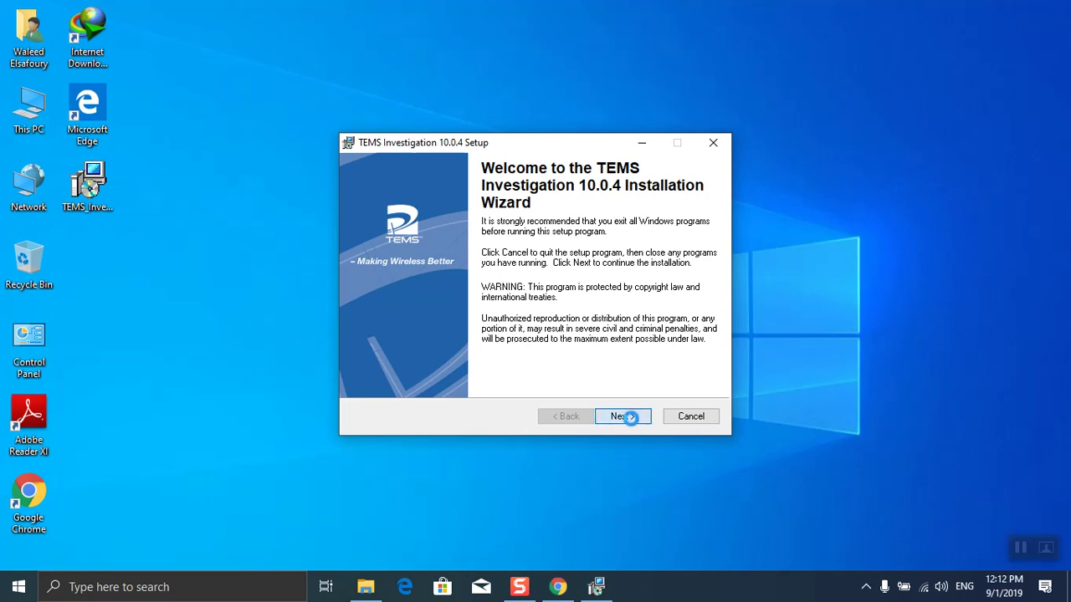
{"action": "left_click", "coordinate": [577, 374]}
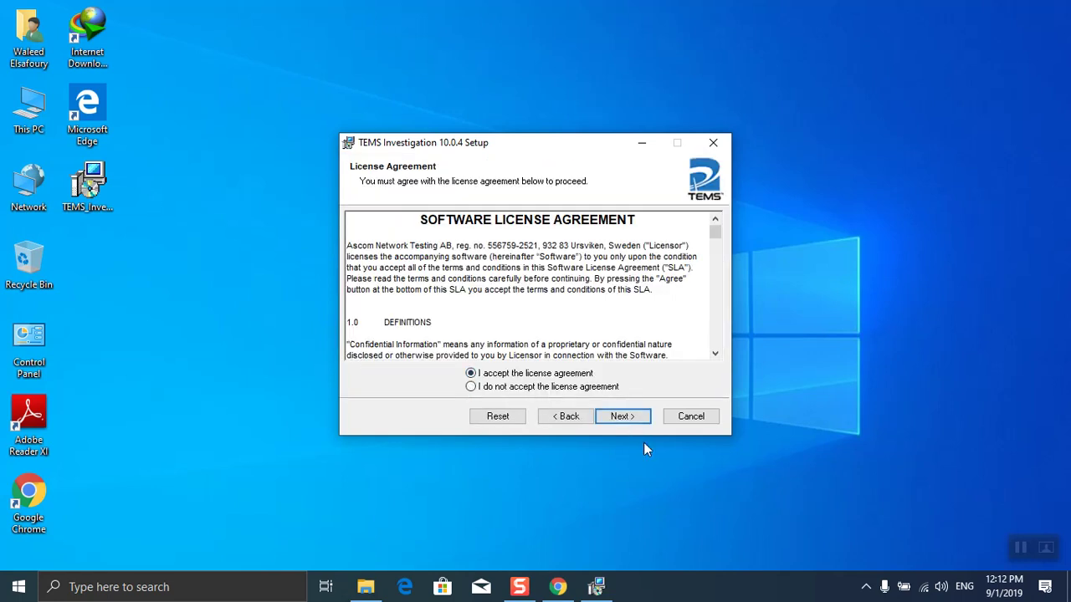
Step: Install TEMS Investigation 10.0.4 with the default setup options and finish the installation wizard
{"action": "left_click", "coordinate": [633, 425]}
{"action": "left_click", "coordinate": [633, 425]}
{"action": "left_click", "coordinate": [634, 425]}
{"action": "left_click", "coordinate": [633, 425]}
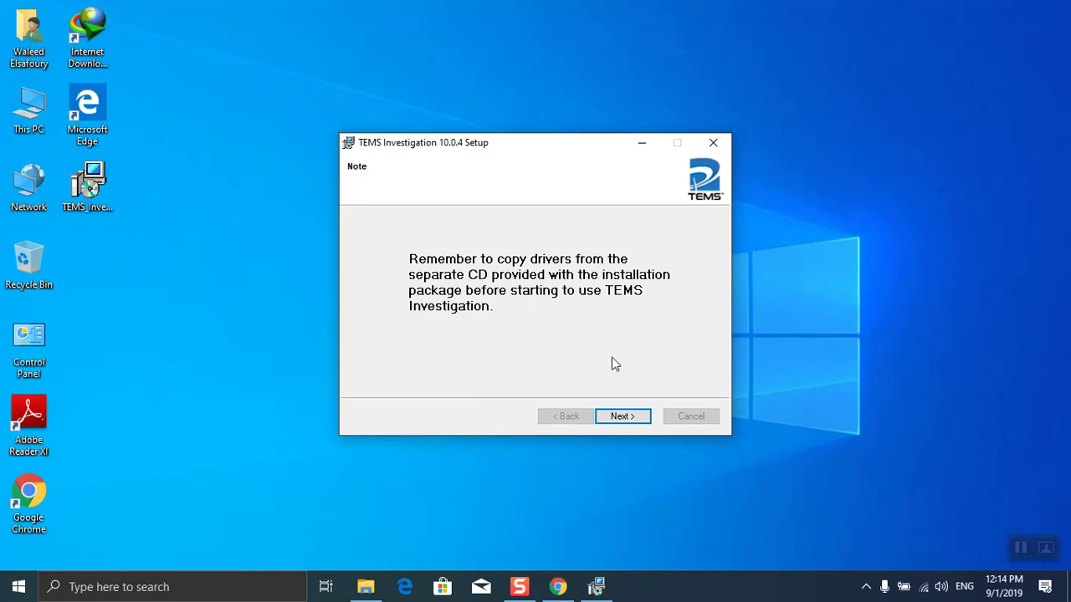
{"action": "left_click", "coordinate": [619, 420]}
{"action": "left_click", "coordinate": [620, 421]}
{"action": "left_click", "coordinate": [620, 420]}
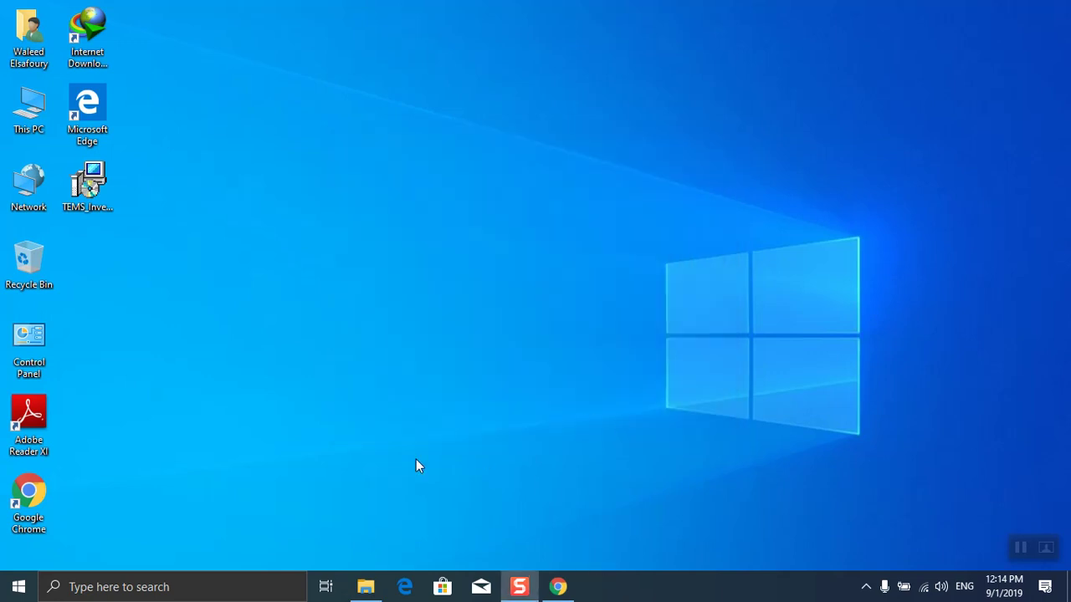
Step: Search Windows for "tems", view the contents of the TEMS Investigation 10.0 folder, and close it
{"action": "left_click", "coordinate": [87, 587]}
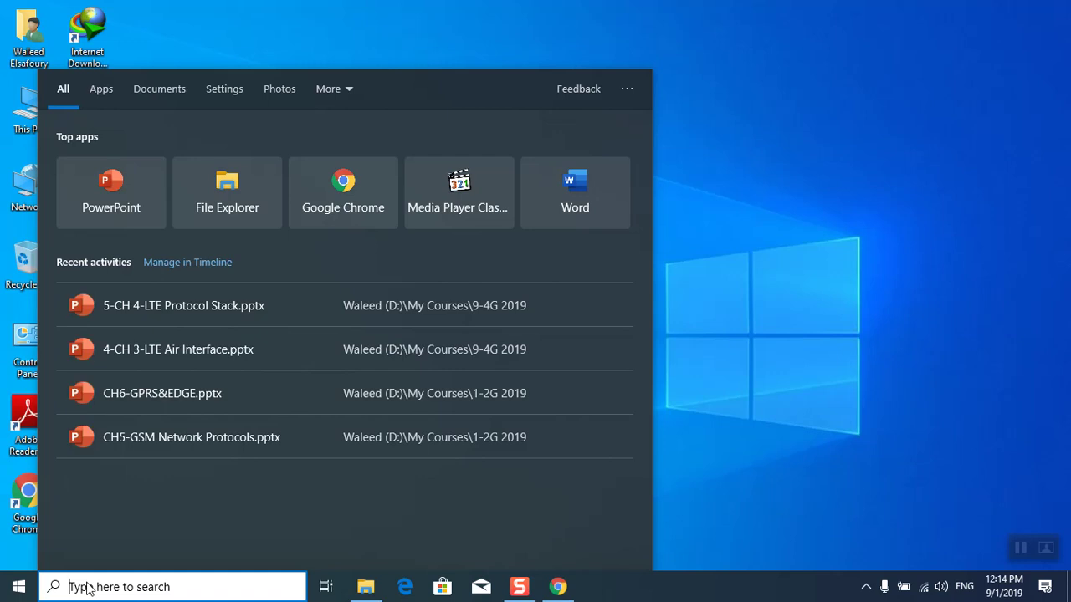
{"action": "type", "text": "te"}
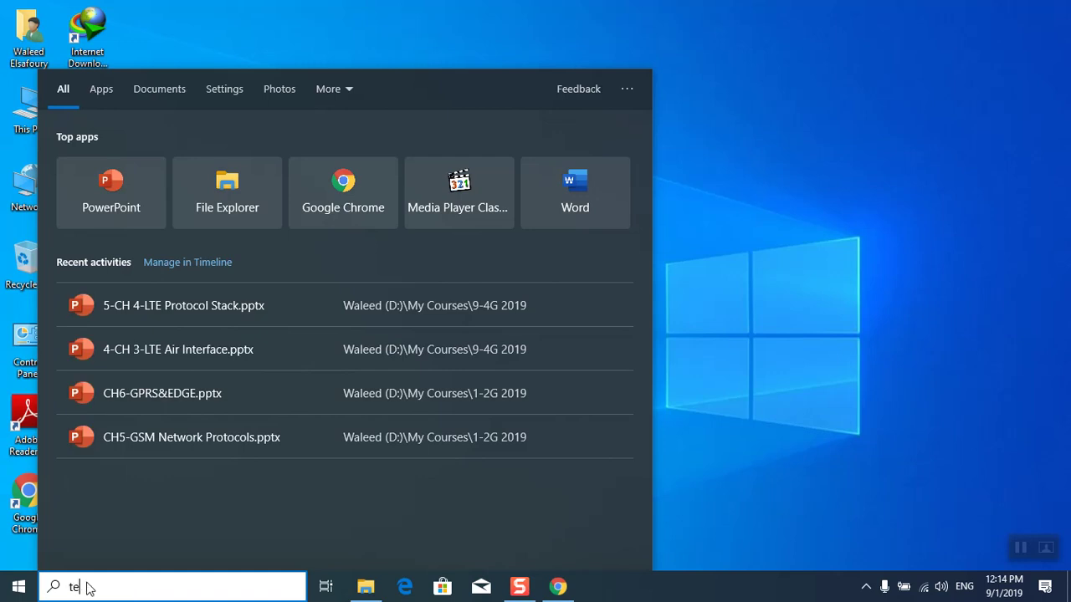
{"action": "type", "text": "ms"}
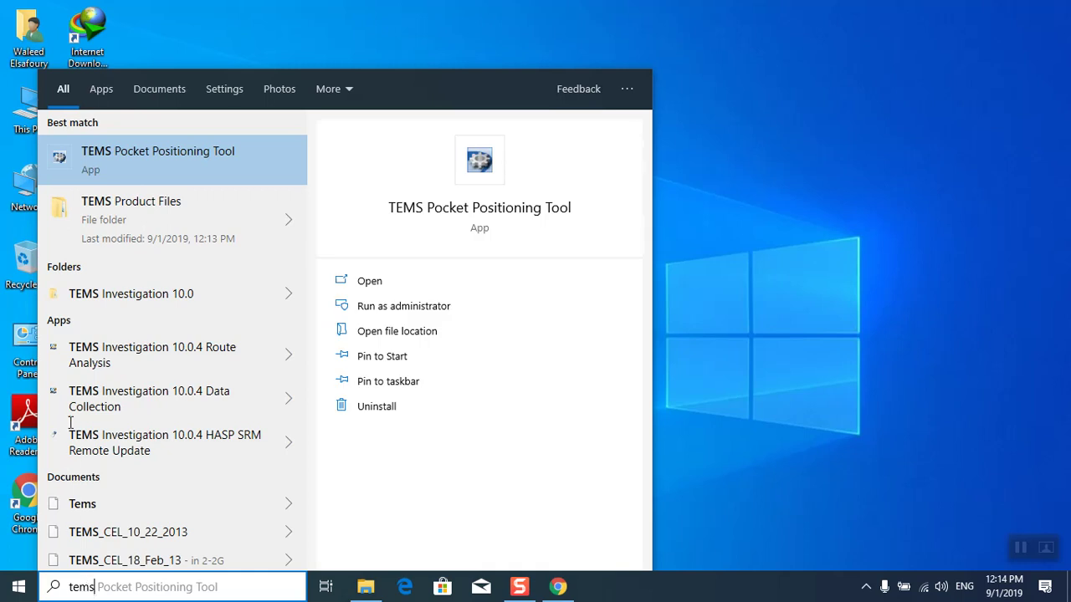
{"action": "left_click", "coordinate": [283, 303]}
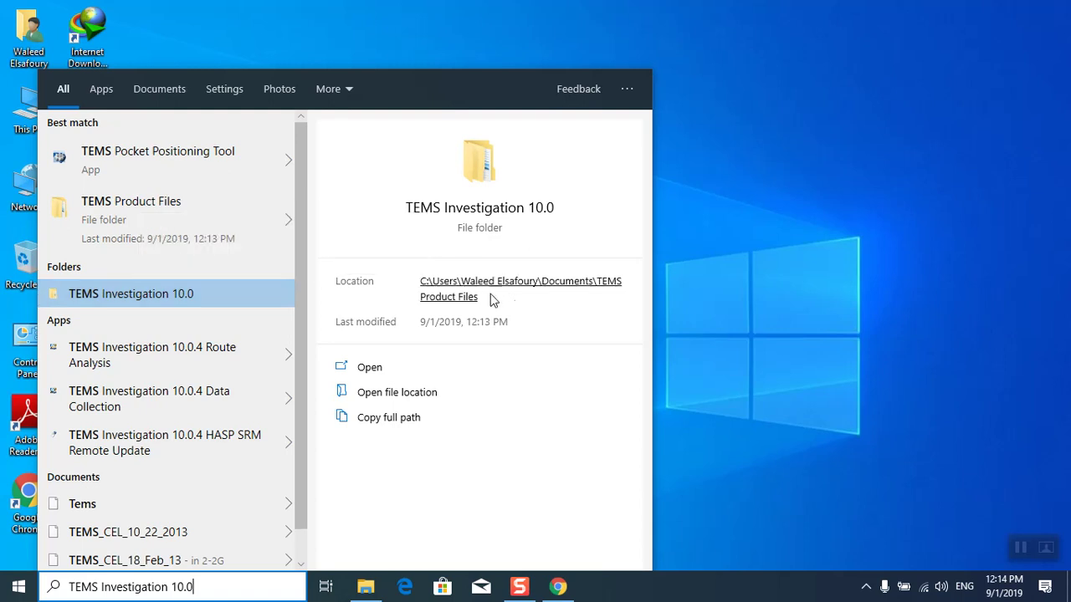
{"action": "left_click", "coordinate": [248, 294]}
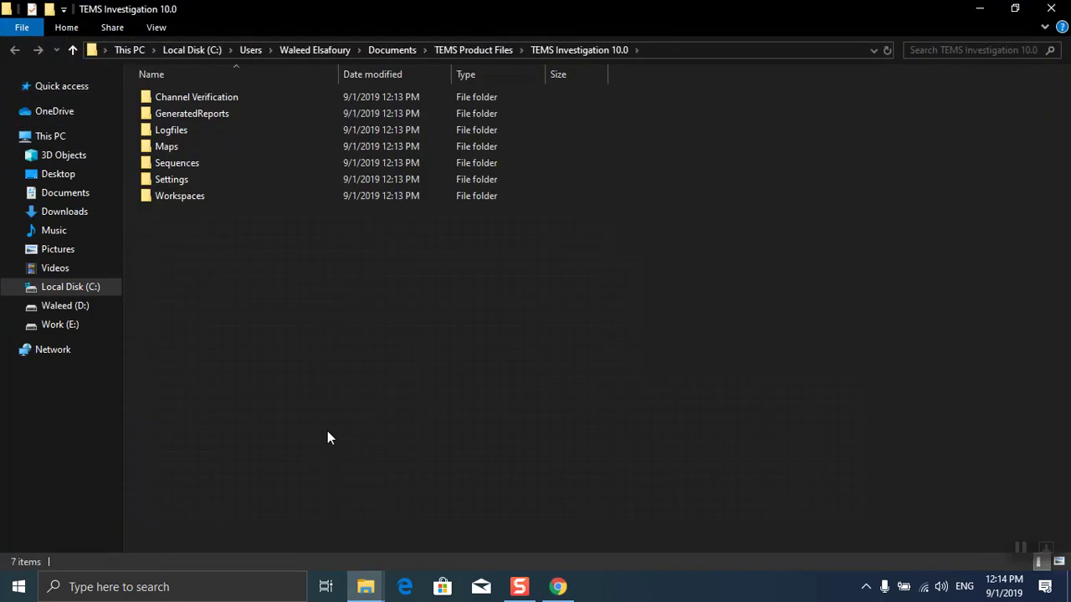
{"action": "left_click", "coordinate": [1050, 8]}
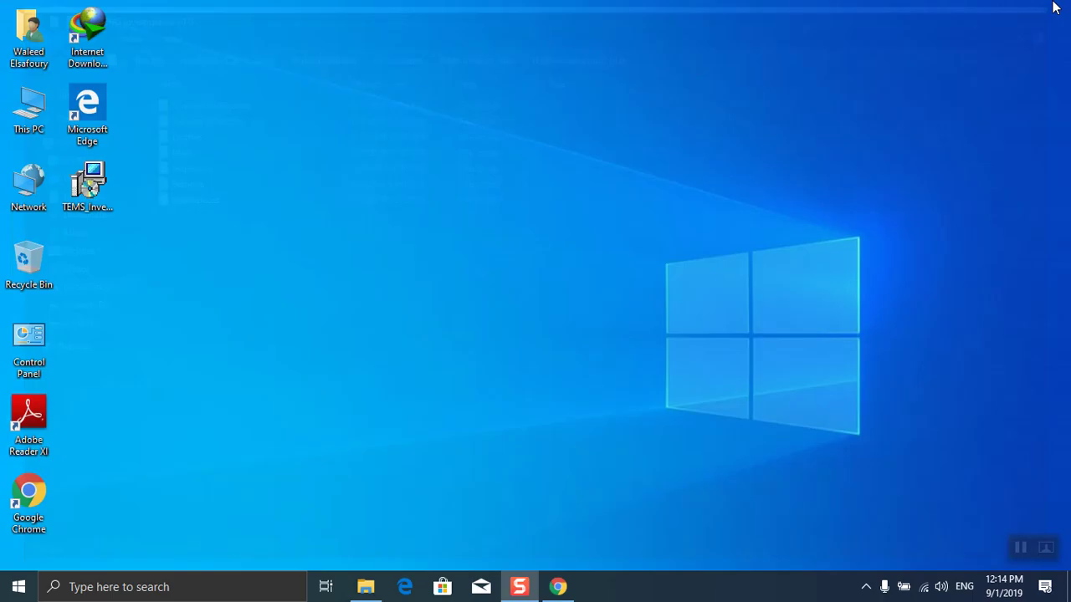
Step: Launch TEMS Investigation 10.0.4 Data Collection from the Ascom program group and allow it through the firewall on public networks
{"action": "left_click", "coordinate": [42, 583]}
{"action": "left_click", "coordinate": [31, 576]}
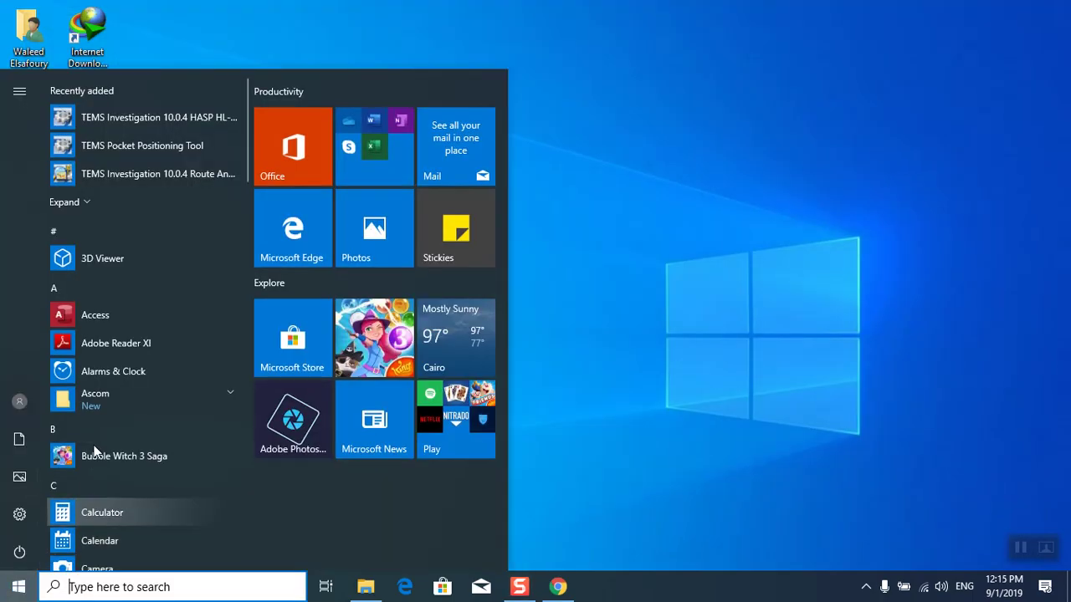
{"action": "left_click", "coordinate": [156, 393]}
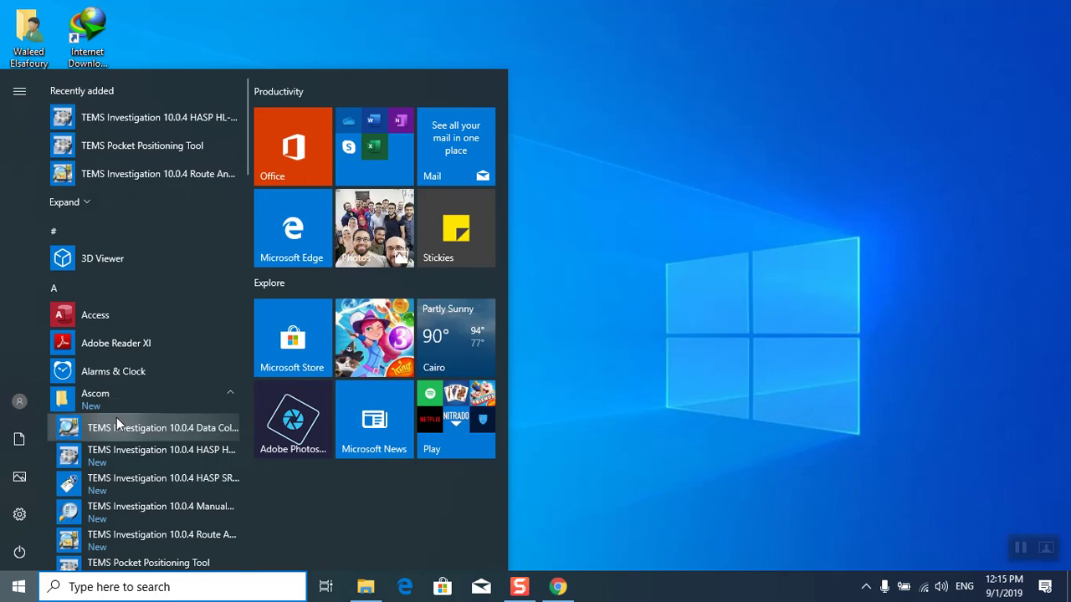
{"action": "left_click", "coordinate": [598, 407]}
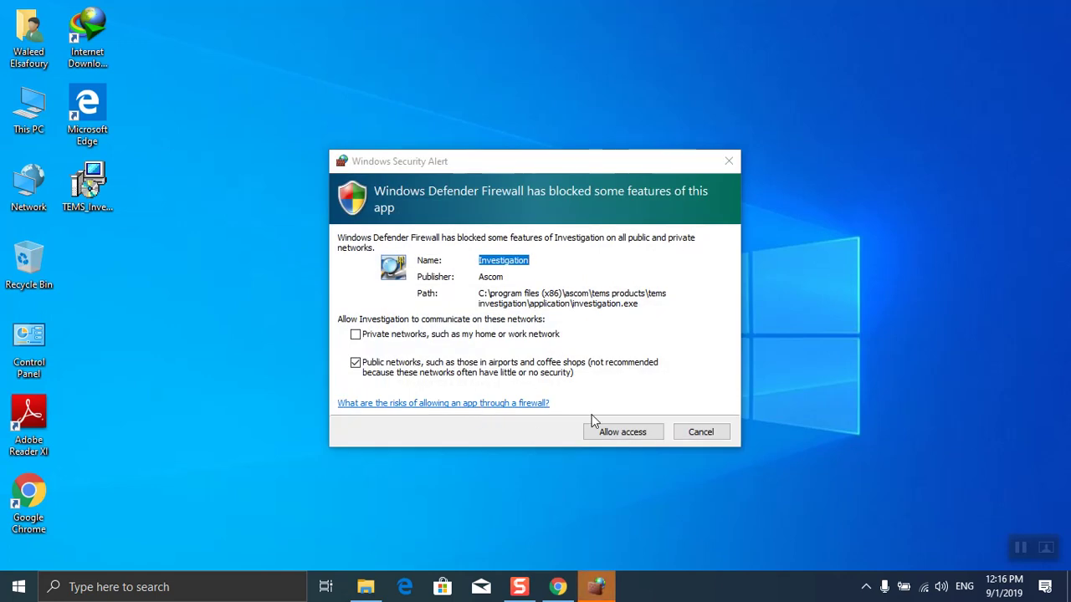
{"action": "left_click", "coordinate": [608, 431]}
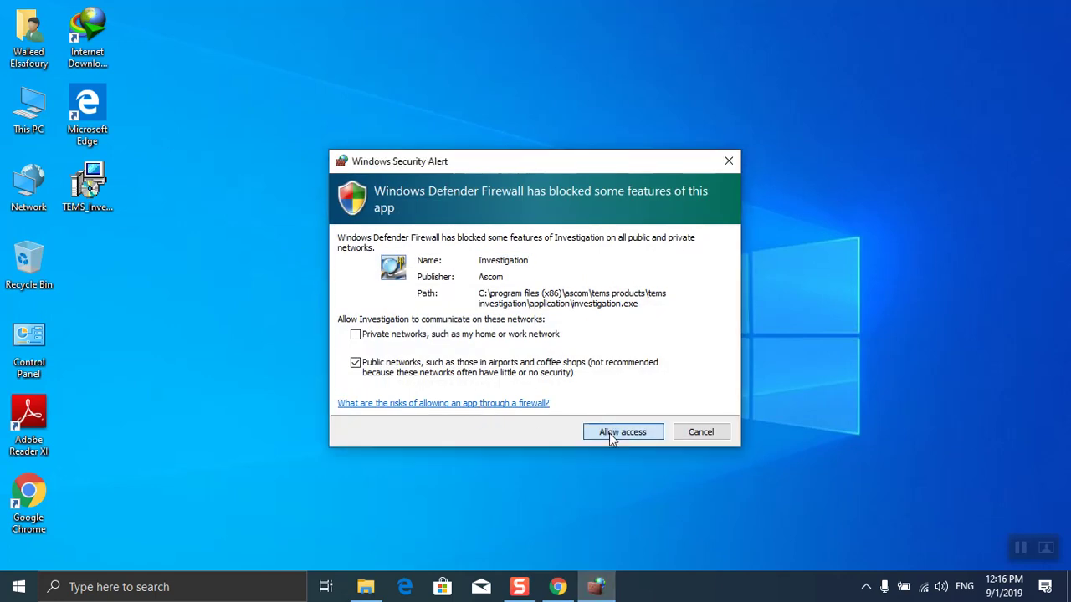